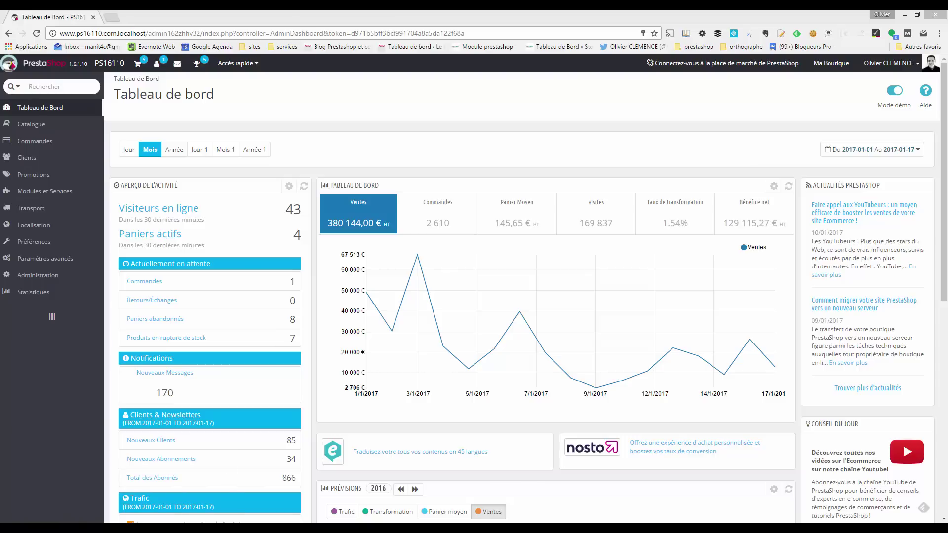
Open defines.inc.php from the le_site\config folder in Notepad++.
drag(0, 94, 422, 156)
double_click(423, 156)
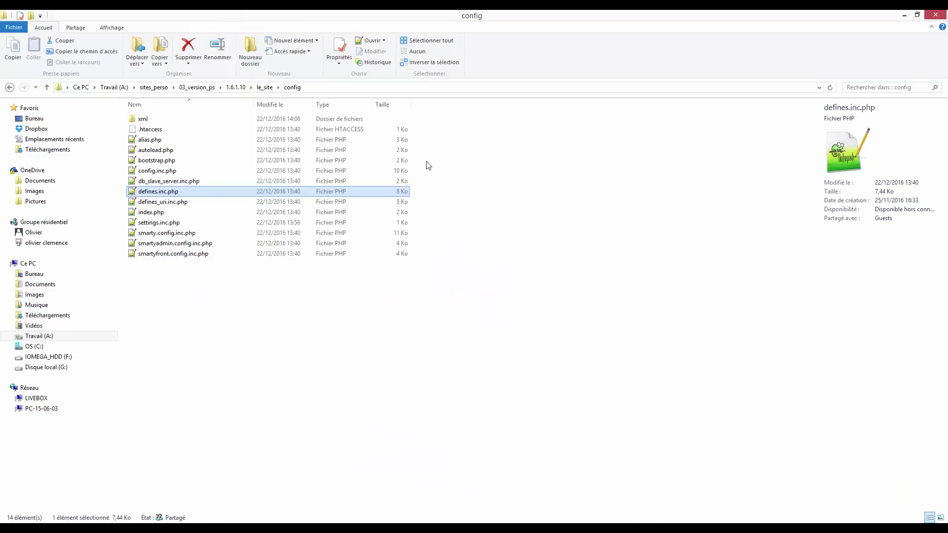
key(alt+Up)
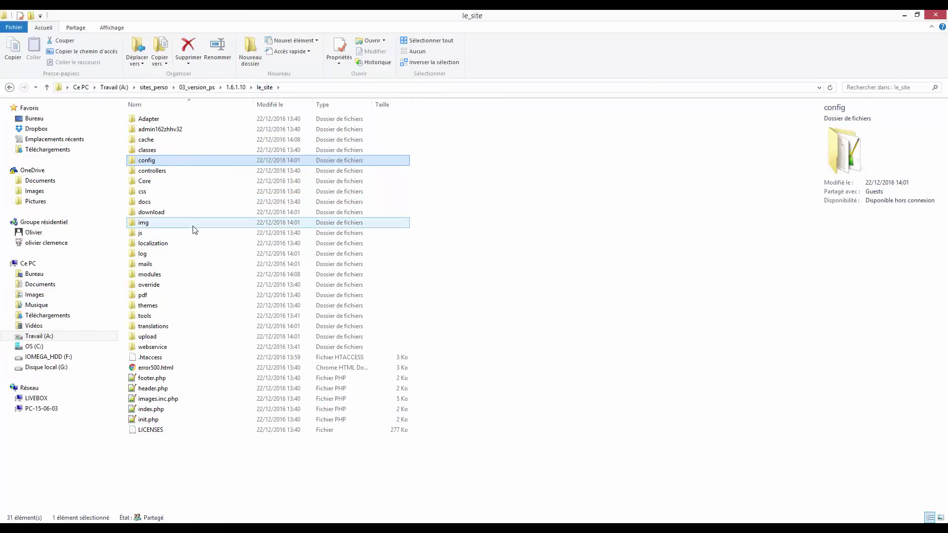
double_click(160, 162)
right_click(162, 193)
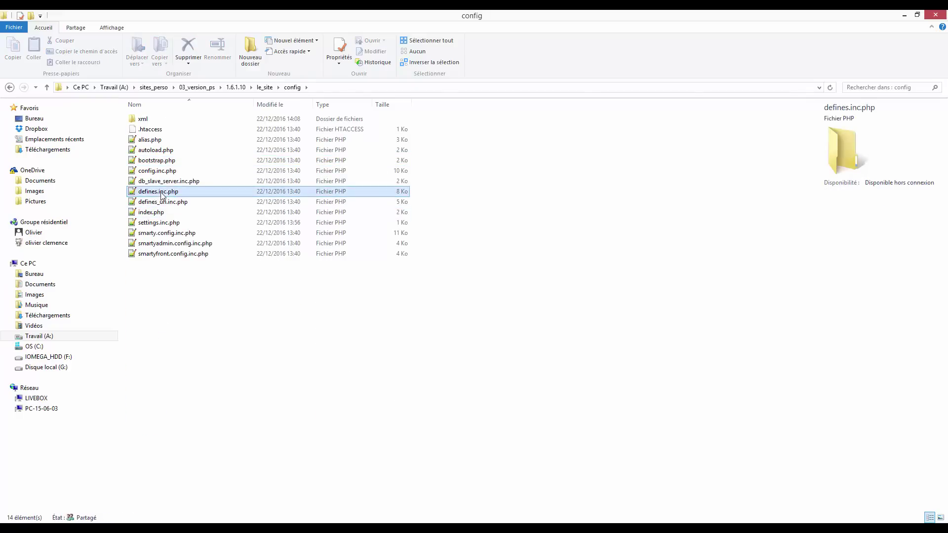
click(202, 220)
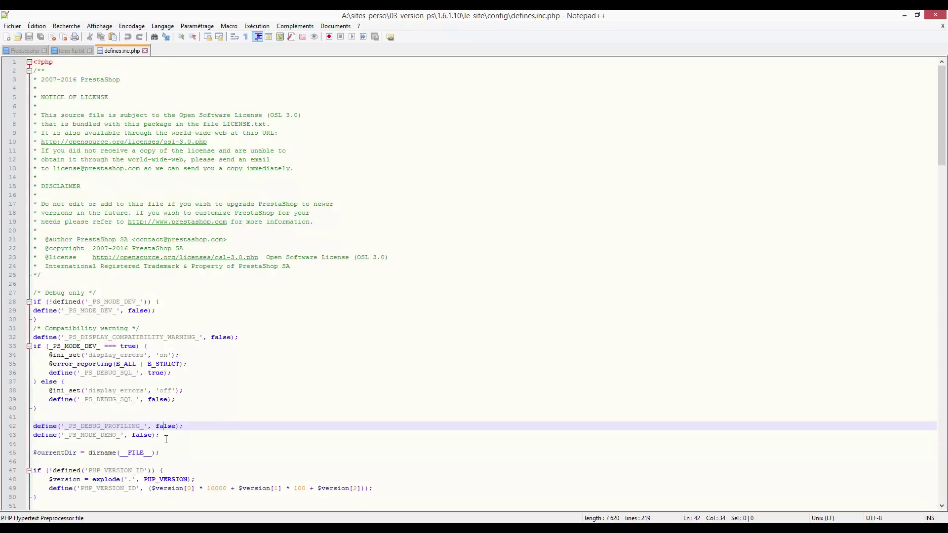
Set the _PS_DEBUG_PROFILING_ constant to true in defines.inc.php and save the file.
click(123, 412)
drag(34, 426, 191, 426)
click(211, 425)
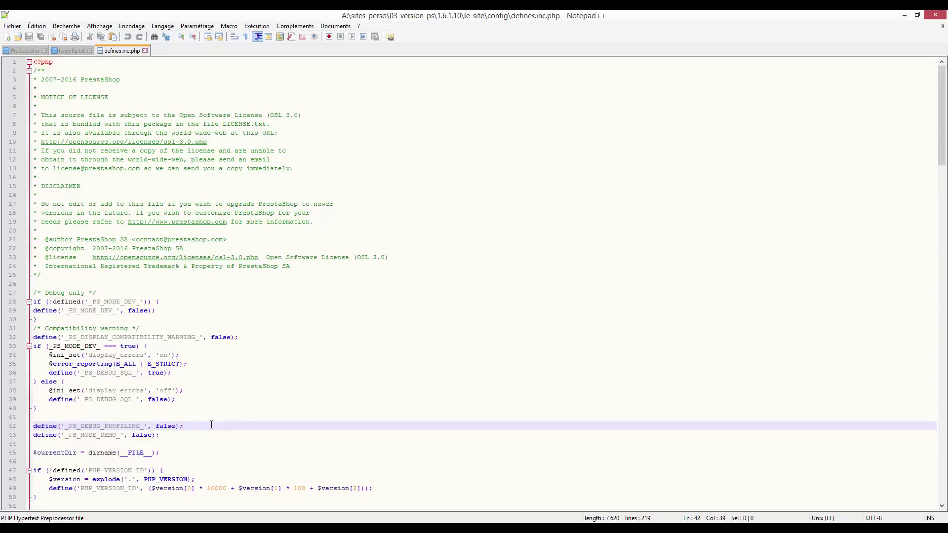
double_click(165, 427)
text(true)
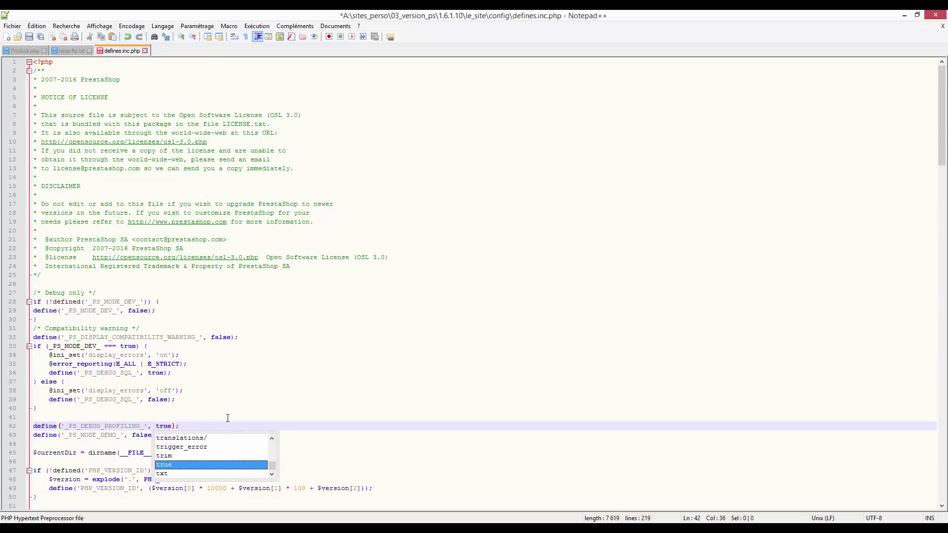
click(235, 424)
key(ctrl+s)
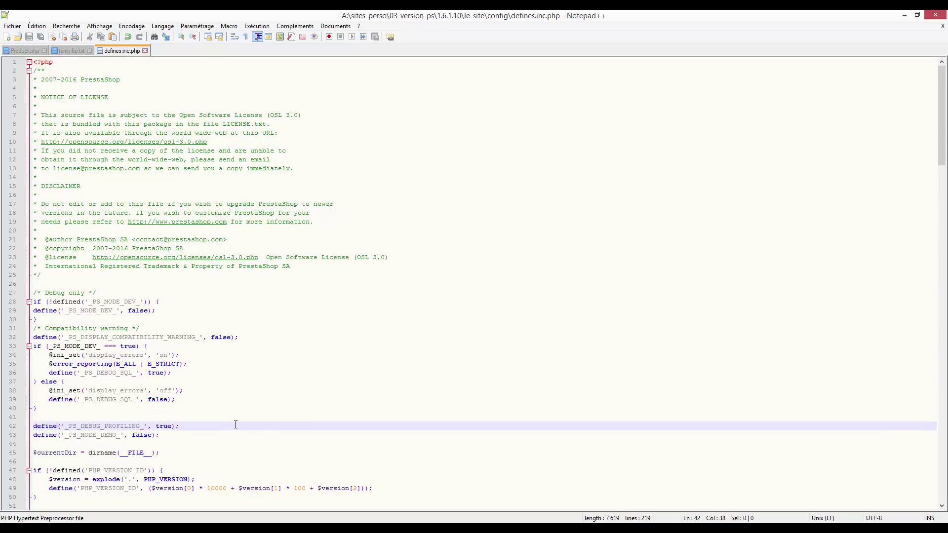
Switch to the PrestaShop dashboard in Chrome and open the shop's front office.
click(904, 15)
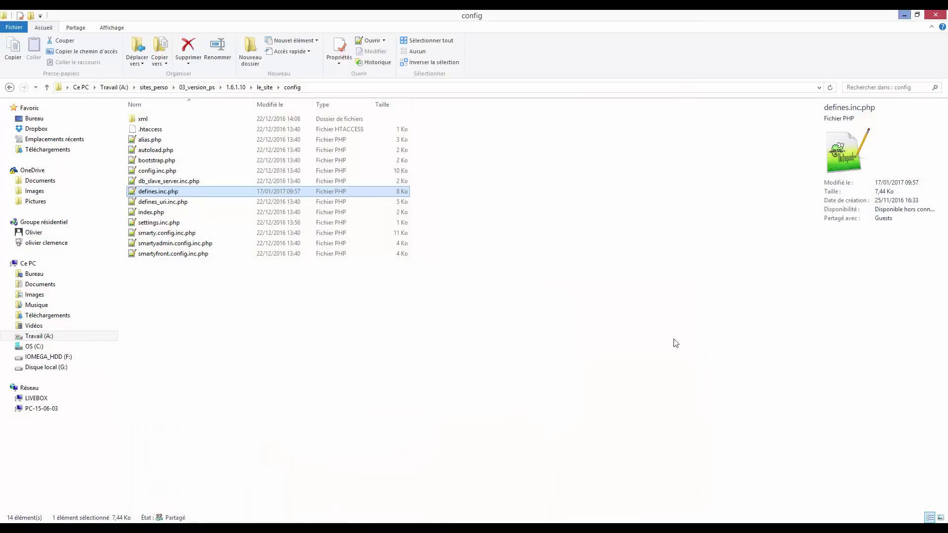
click(118, 528)
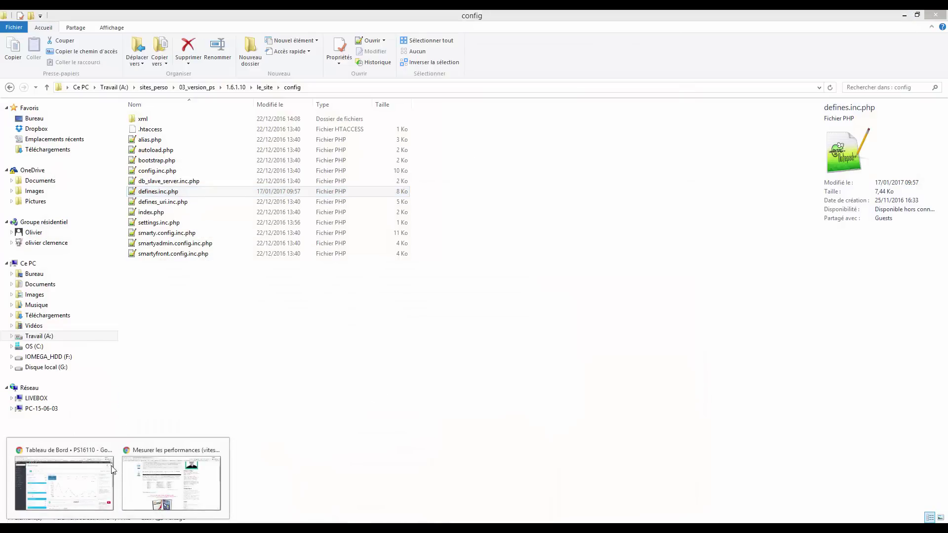
click(83, 490)
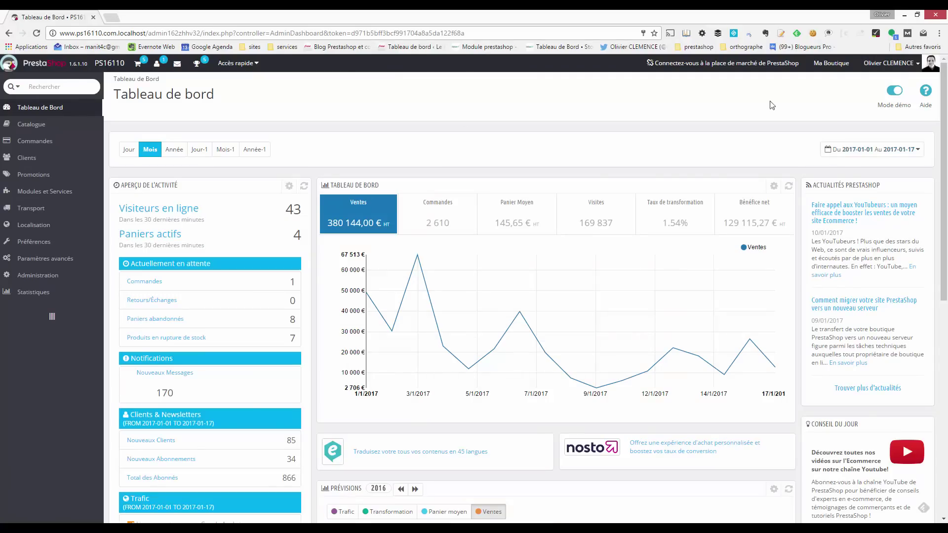
click(842, 67)
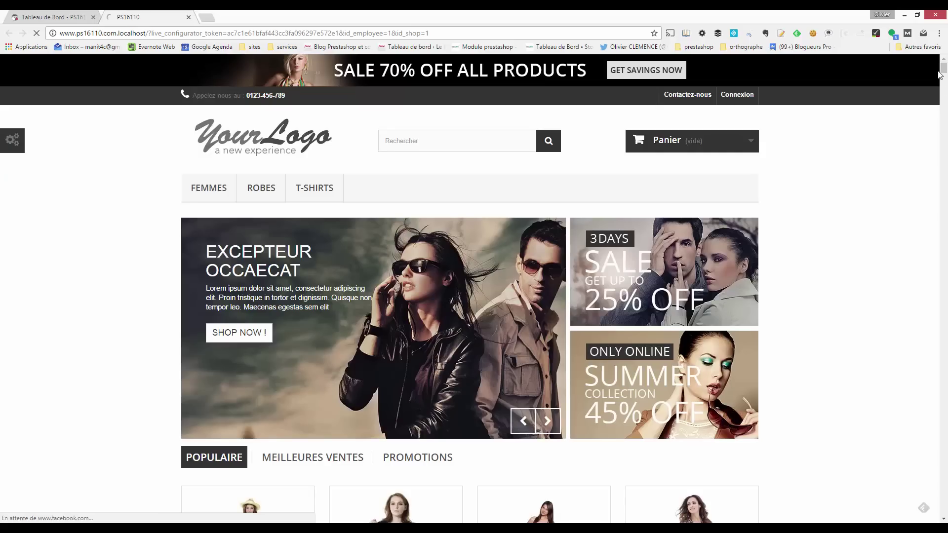
Examine the profiling tables below the shop's footer for load time, memory usage, controller stages, hooks and modules.
drag(943, 69, 944, 98)
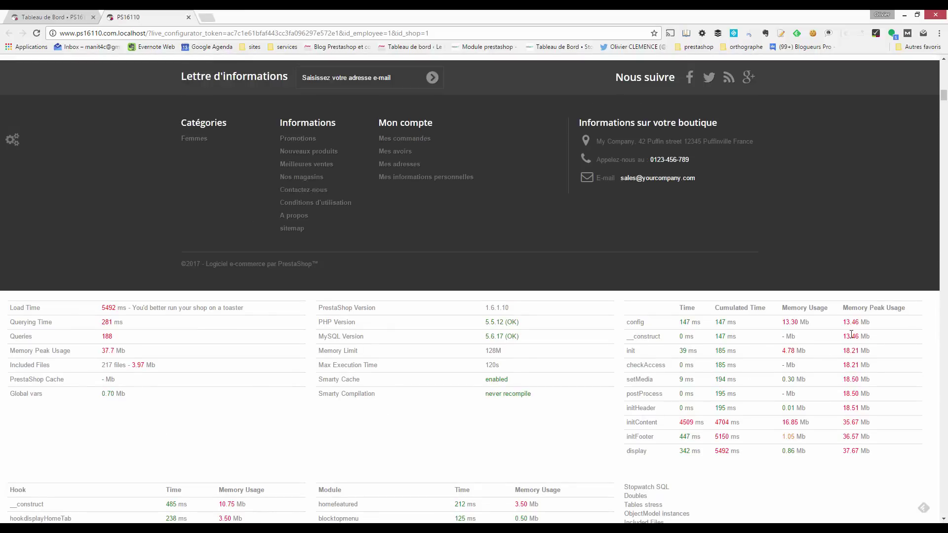
scroll(832, 331, down, 1)
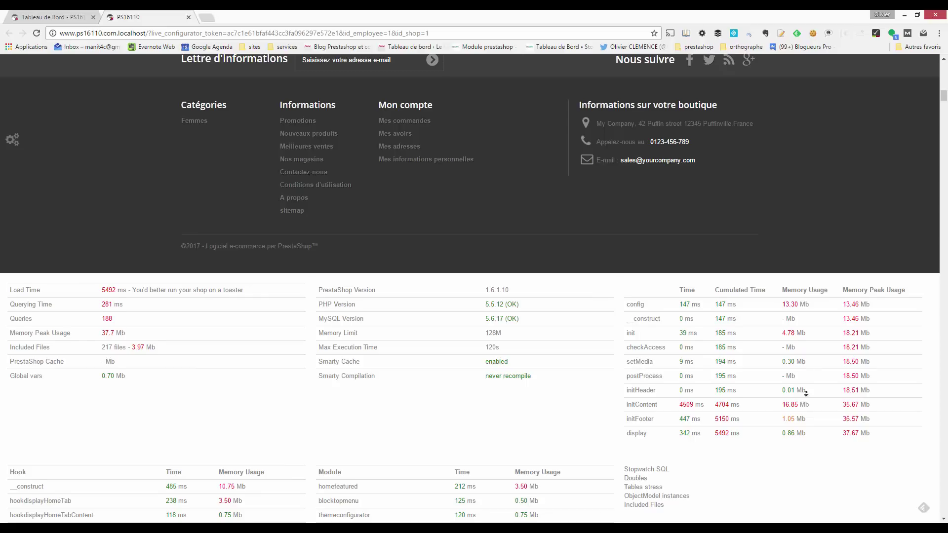
scroll(806, 378, down, 4)
scroll(803, 407, down, 8)
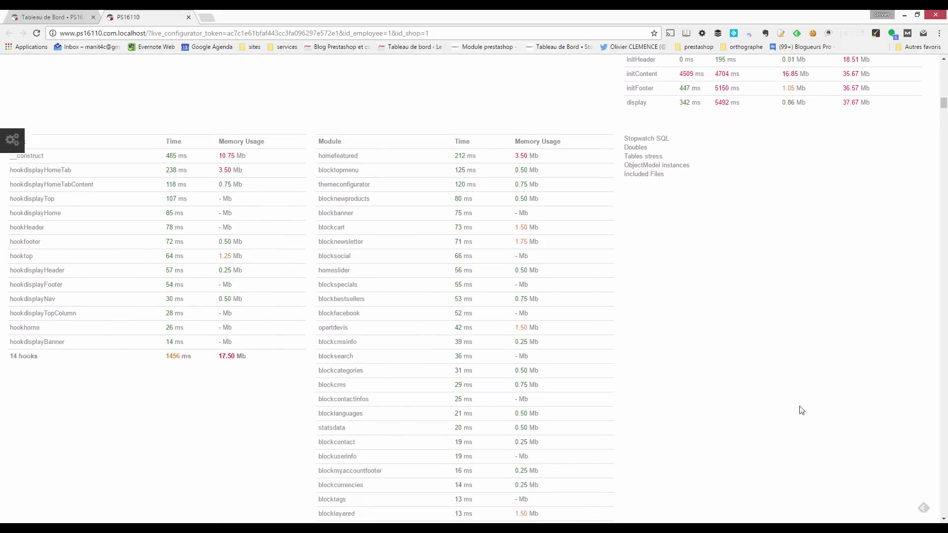
scroll(743, 246, down, 3)
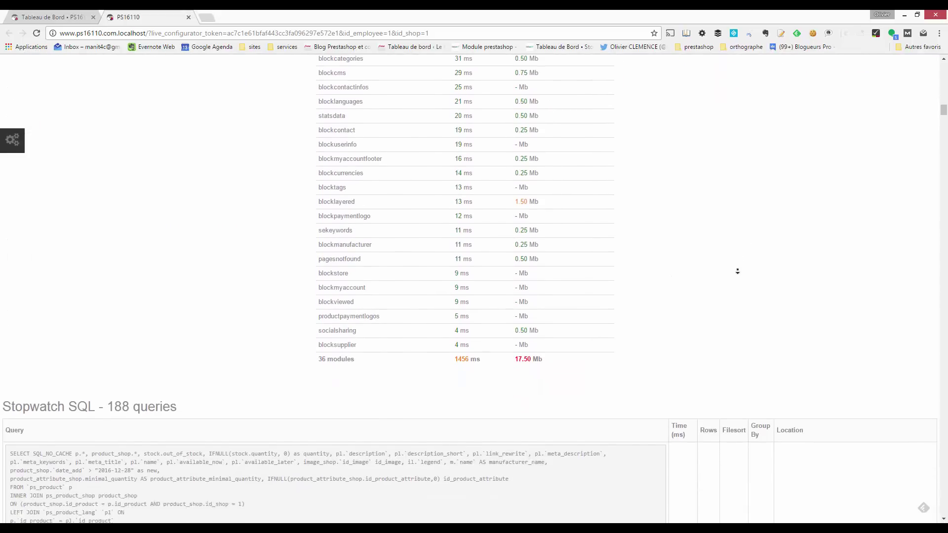
scroll(762, 275, up, 8)
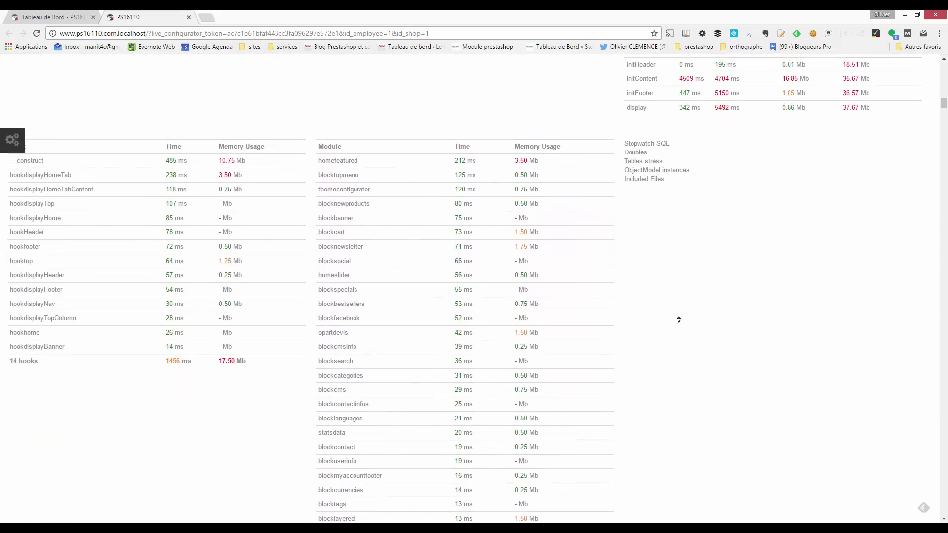
scroll(680, 320, up, 4)
scroll(669, 271, down, 7)
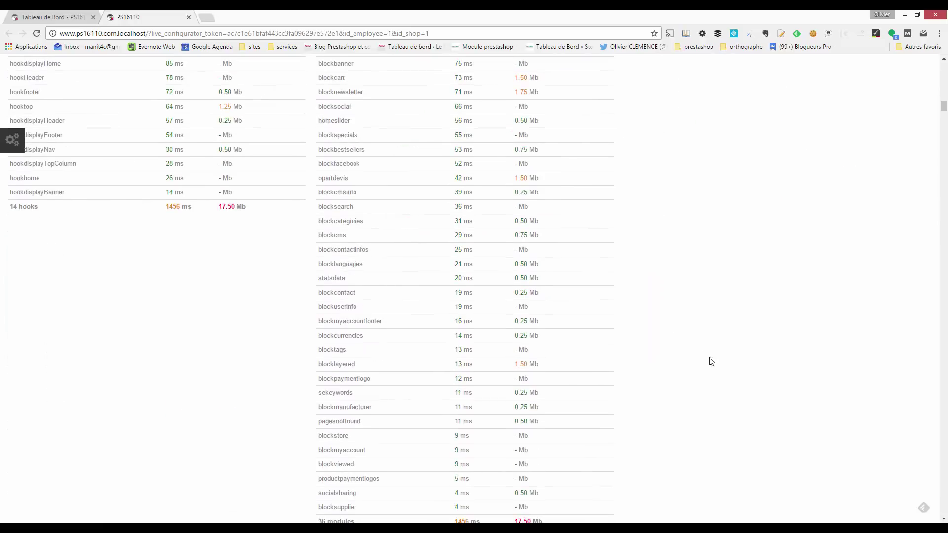
scroll(711, 361, up, 13)
scroll(766, 423, down, 5)
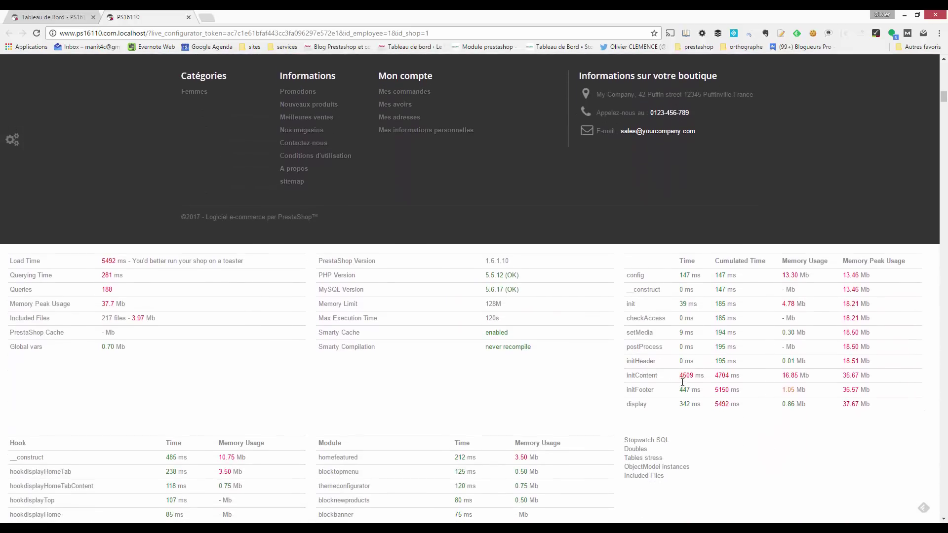
scroll(677, 423, down, 3)
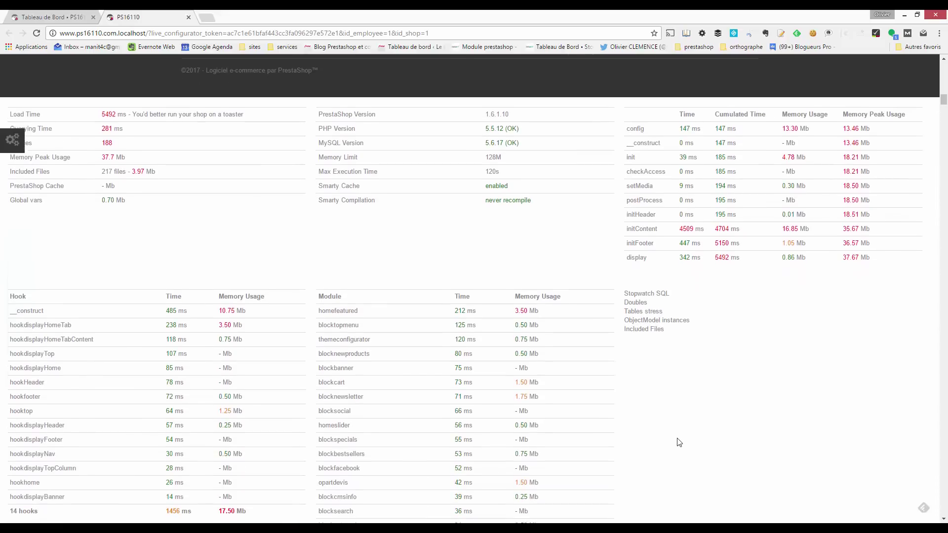
scroll(675, 423, down, 2)
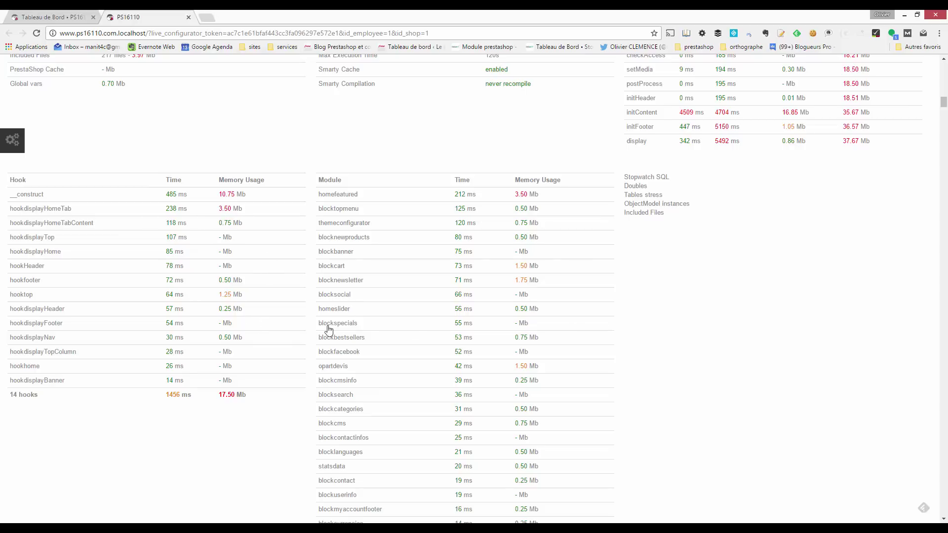
Examine the Stopwatch SQL table for each query's time, rows, filesort, grouping and source file location.
scroll(258, 362, down, 9)
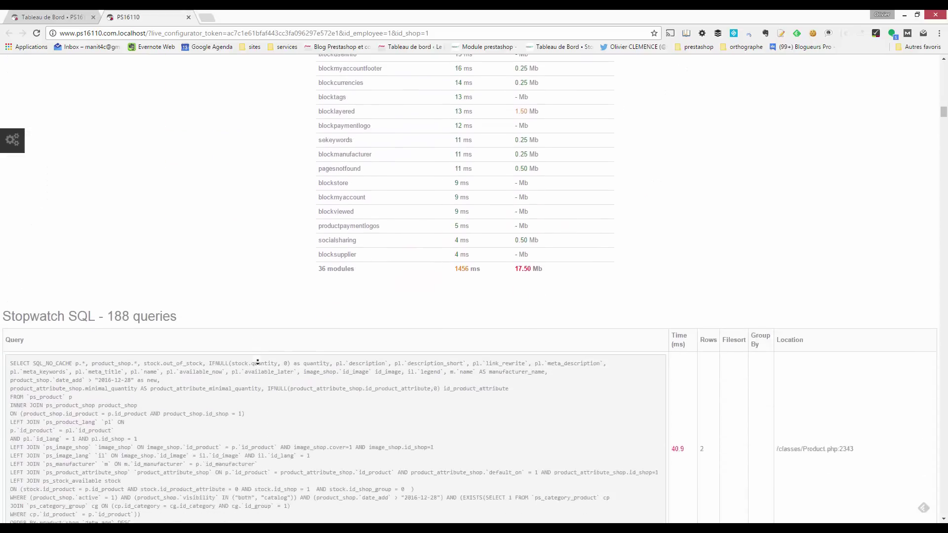
scroll(257, 362, down, 4)
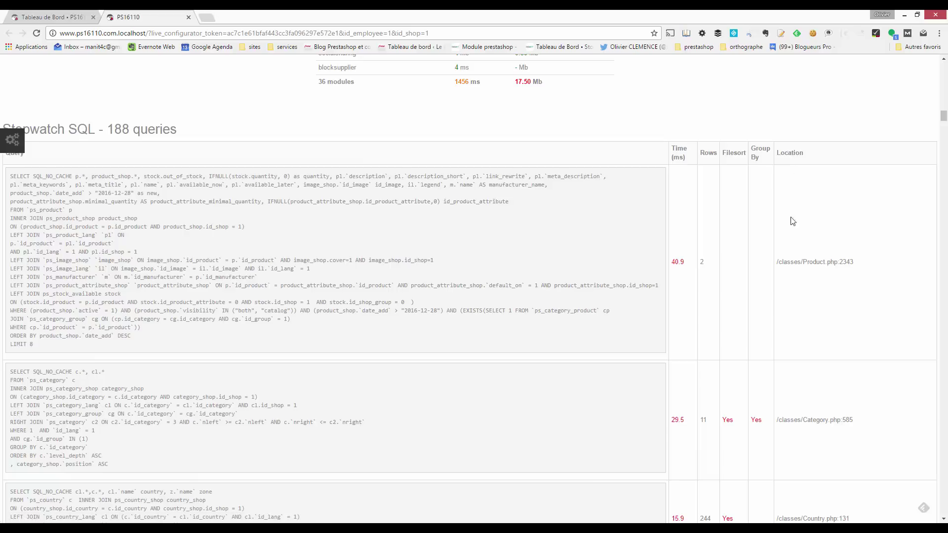
middle_click(842, 318)
middle_click(845, 337)
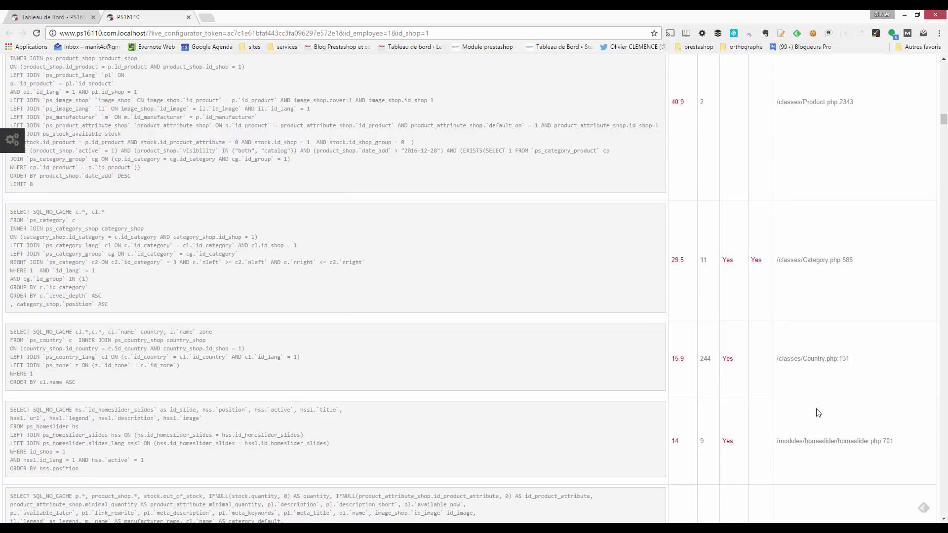
scroll(836, 422, down, 2)
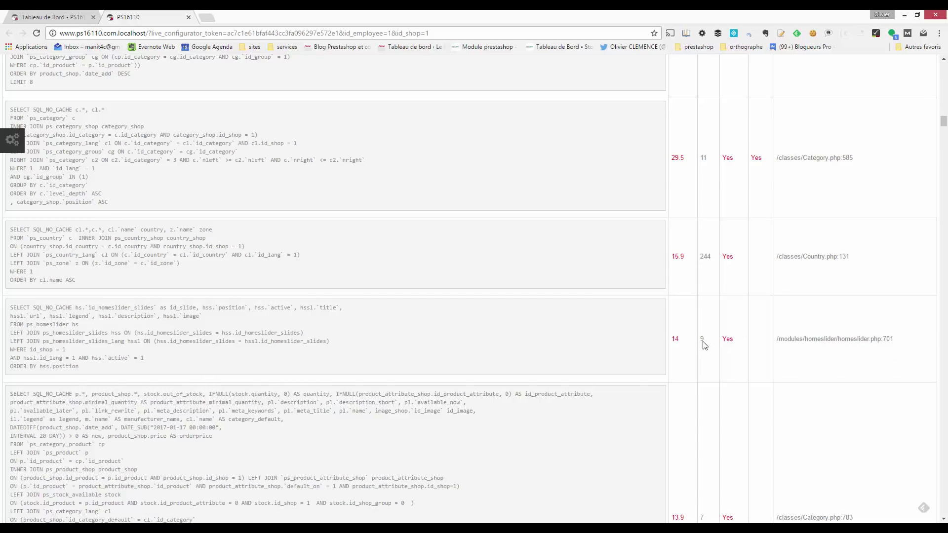
drag(944, 130, 944, 101)
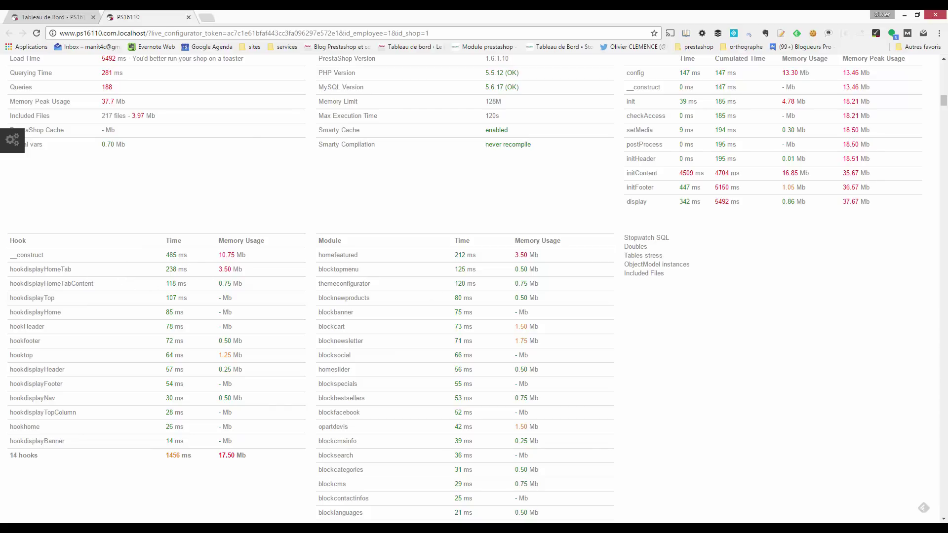
scroll(946, 99, up, 8)
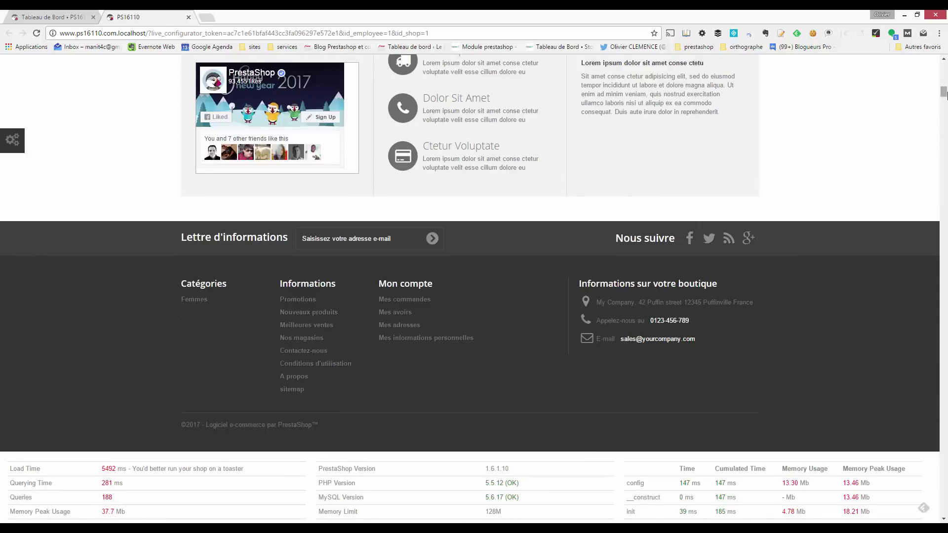
drag(943, 94, 943, 125)
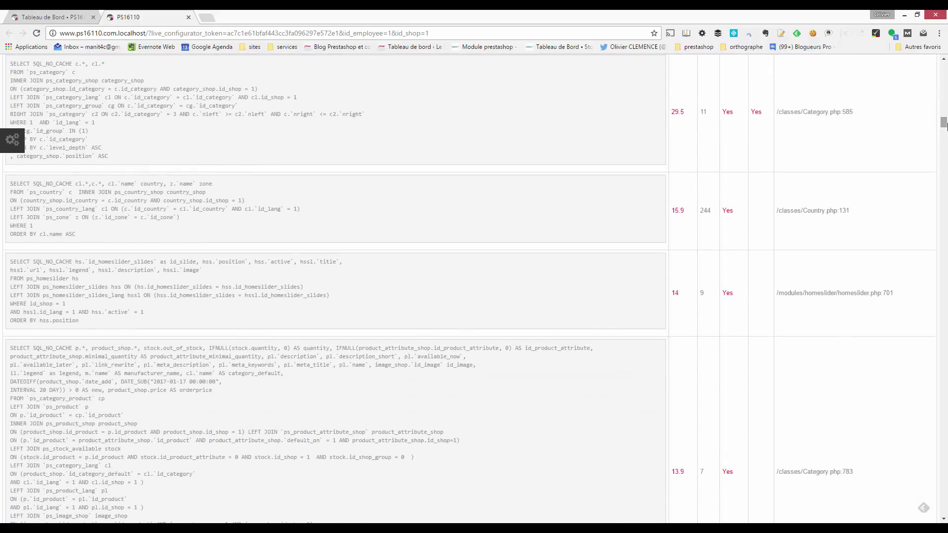
drag(668, 294, 664, 295)
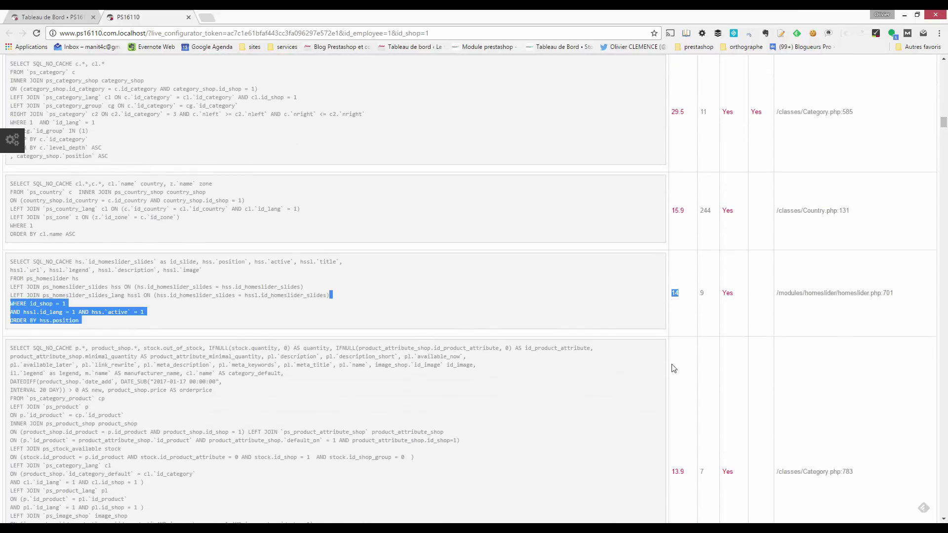
click(684, 335)
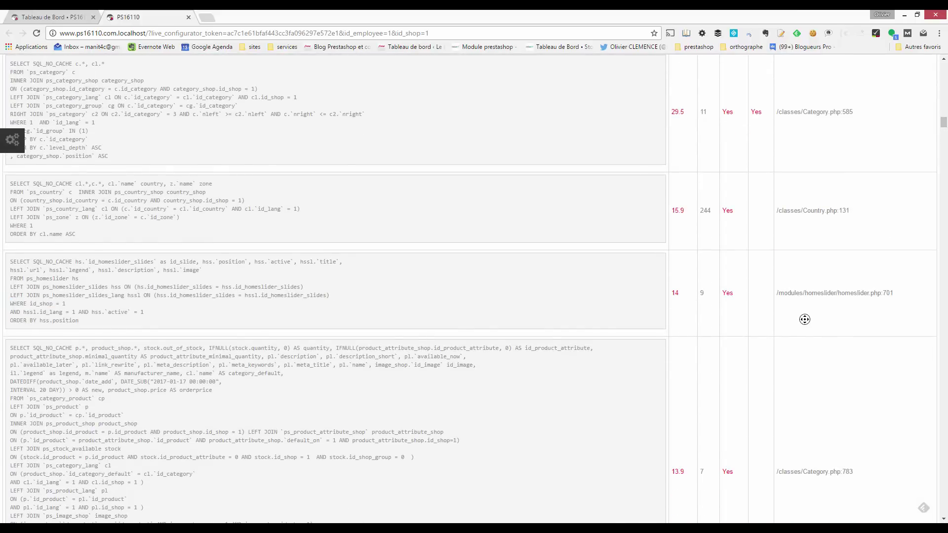
scroll(798, 377, down, 8)
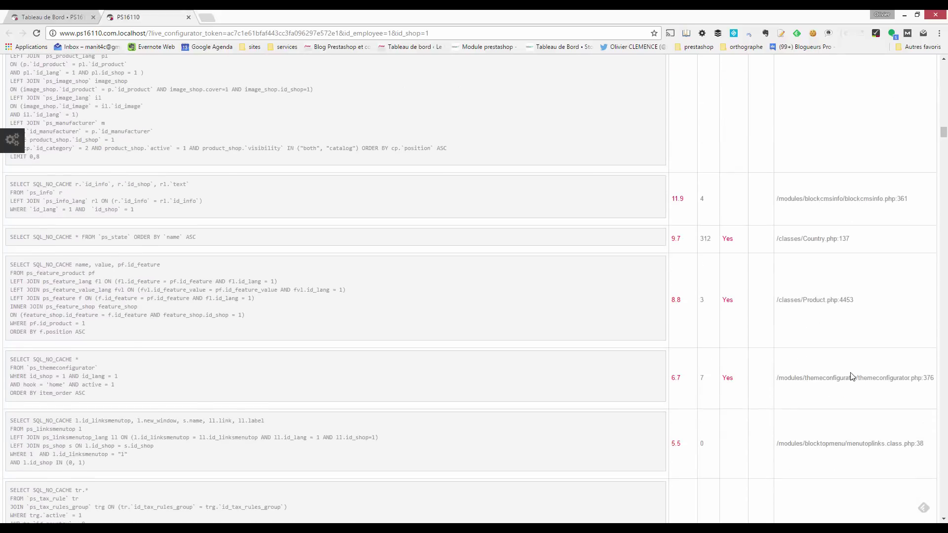
scroll(848, 376, up, 5)
scroll(625, 111, up, 1)
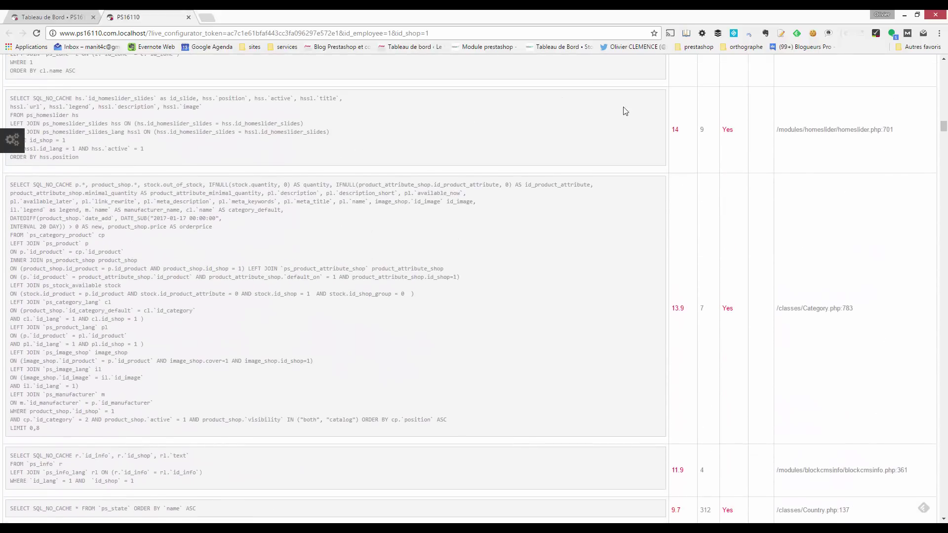
scroll(851, 232, up, 1)
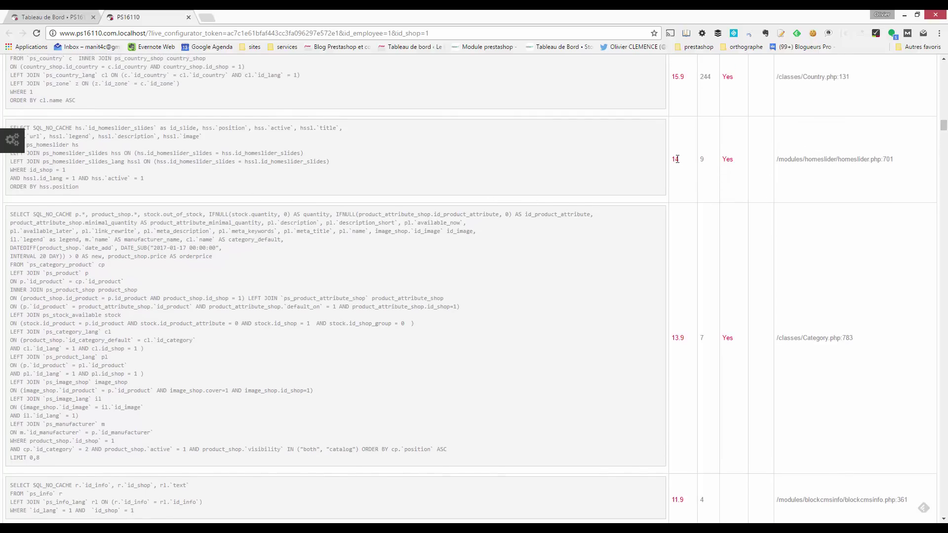
scroll(457, 381, down, 10)
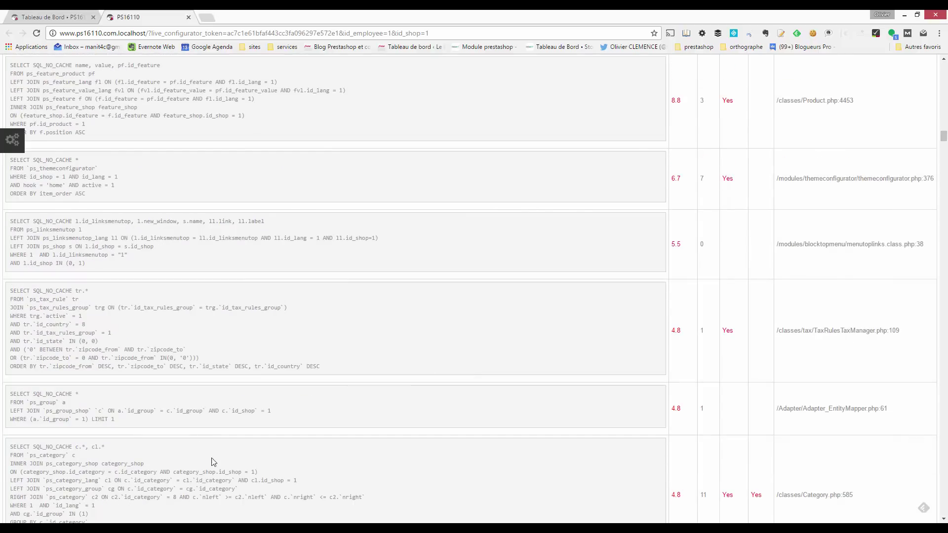
Switch back to Notepad++, set _PS_DEBUG_PROFILING_ to false in defines.inc.php and save the file.
key(alt+Tab)
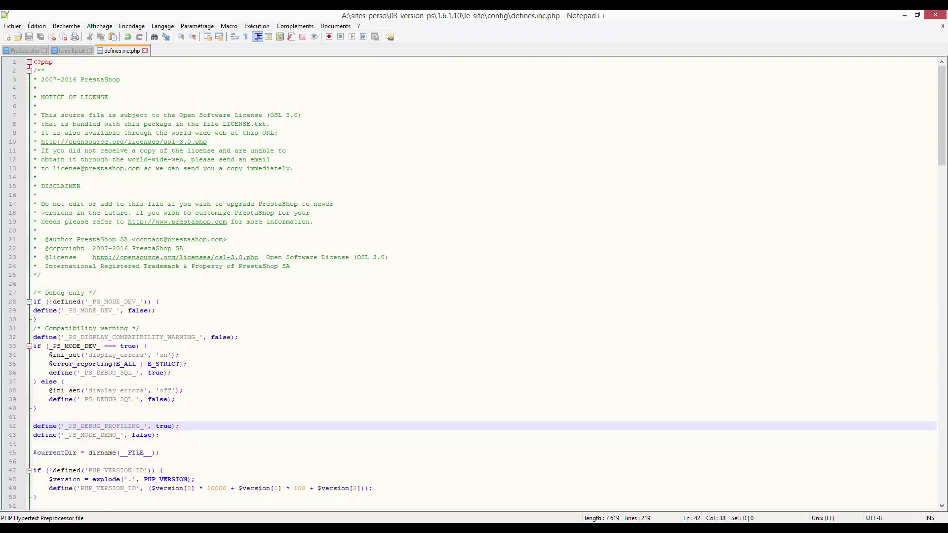
mouse_move(117, 529)
double_click(169, 427)
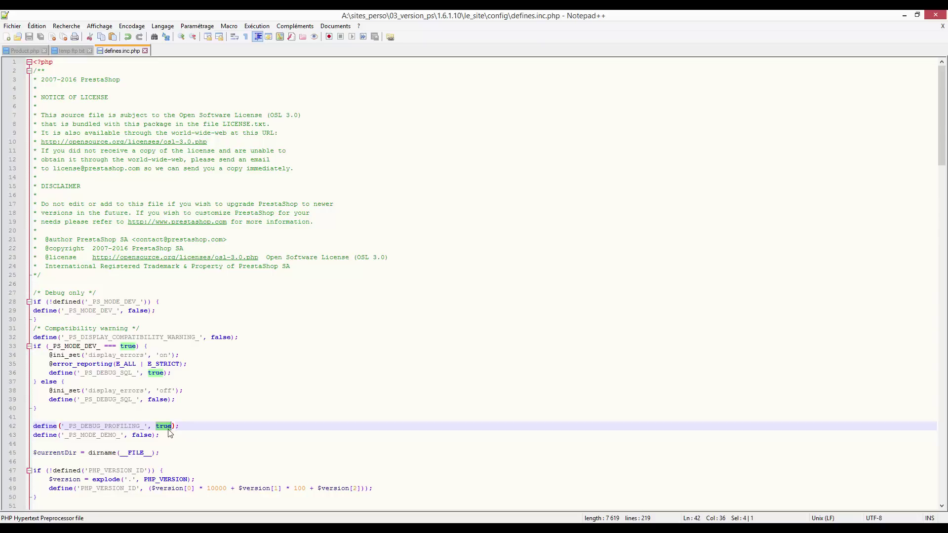
text(false)
key(Right)
key(Right)
key(ctrl+s)
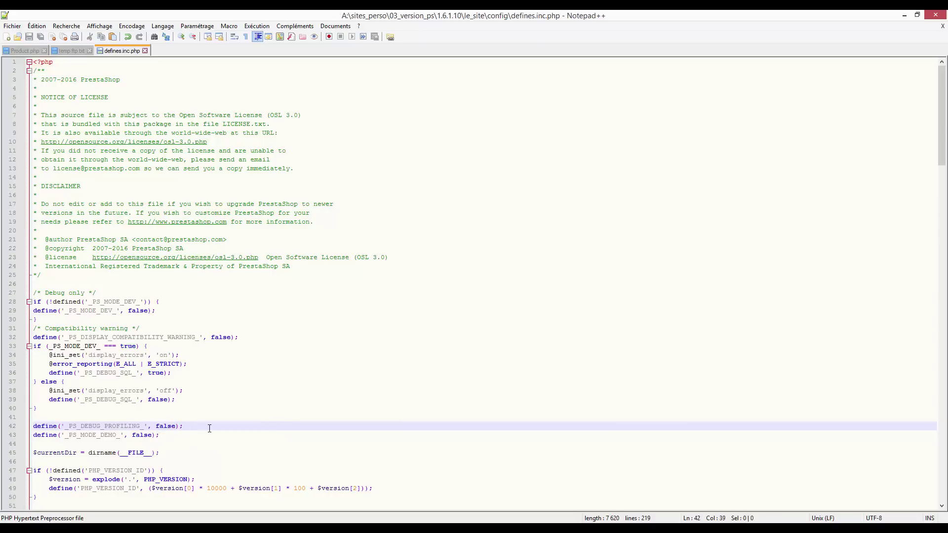